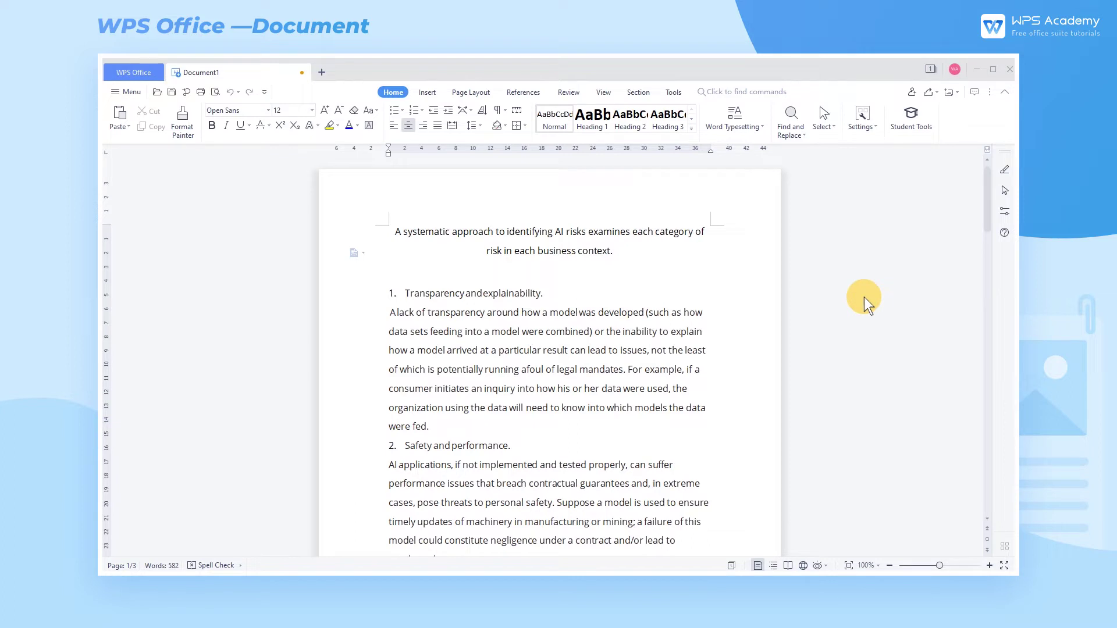
- Select the whole article and set its font to Open Sans Light in the Font dialog
{"action": "key", "text": "ctrl+a"}
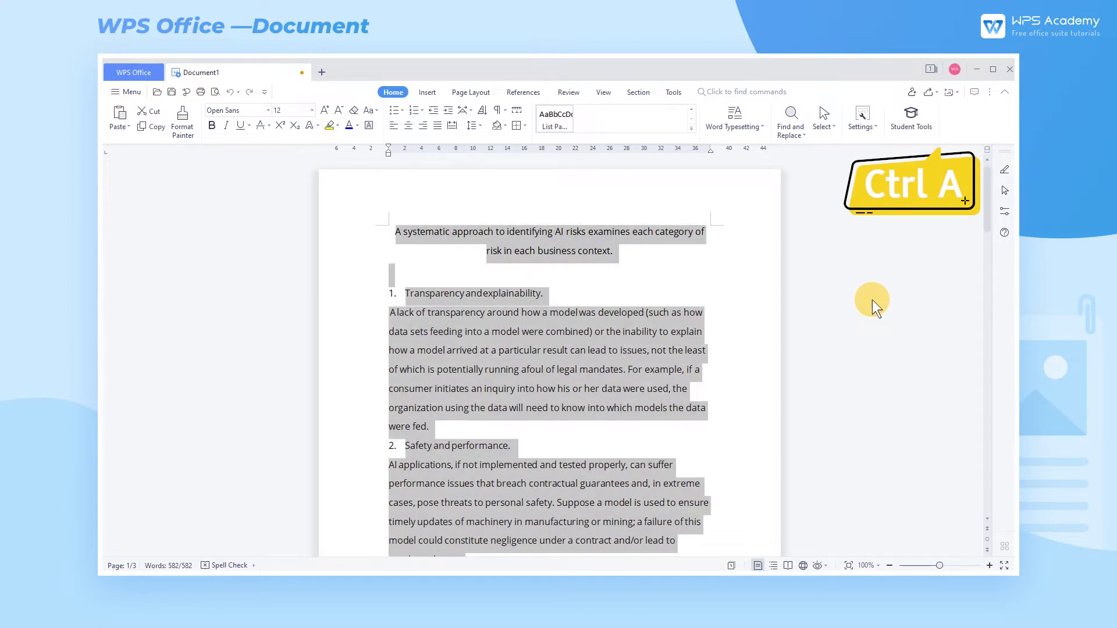
{"action": "left_click", "coordinate": [857, 125]}
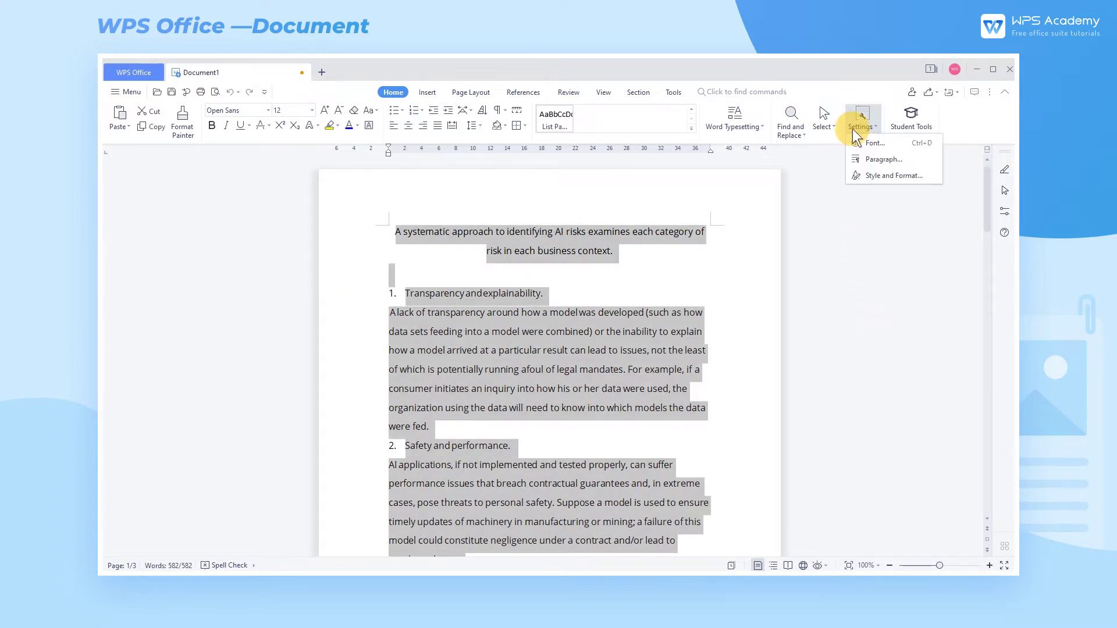
{"action": "left_click", "coordinate": [864, 143]}
{"action": "left_click_drag", "start_coordinate": [656, 146], "coordinate": [945, 192]}
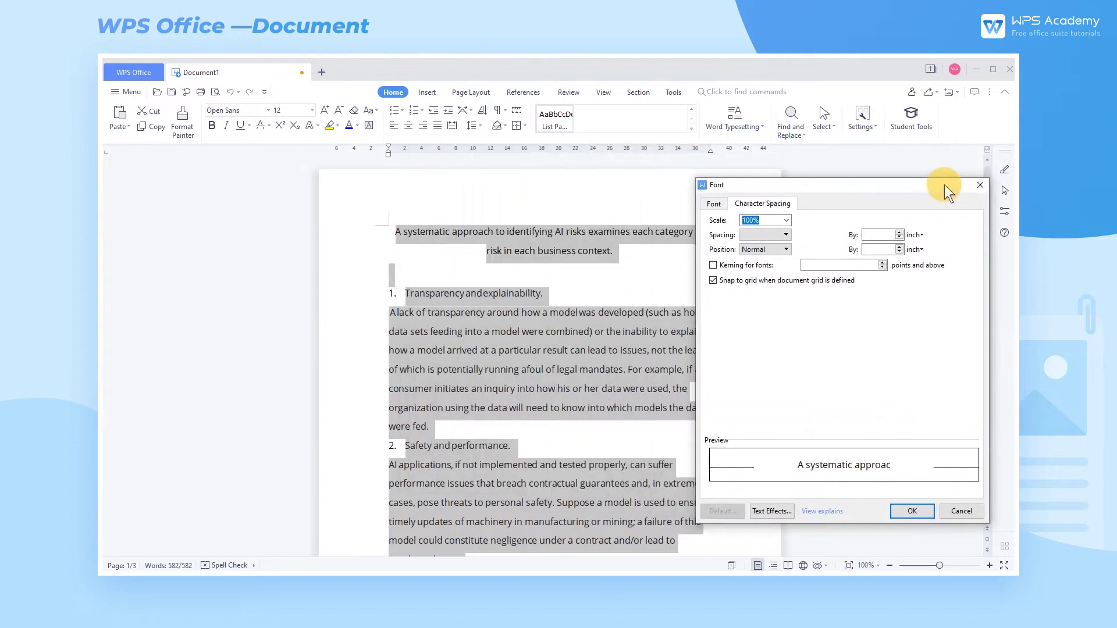
{"action": "left_click", "coordinate": [713, 204]}
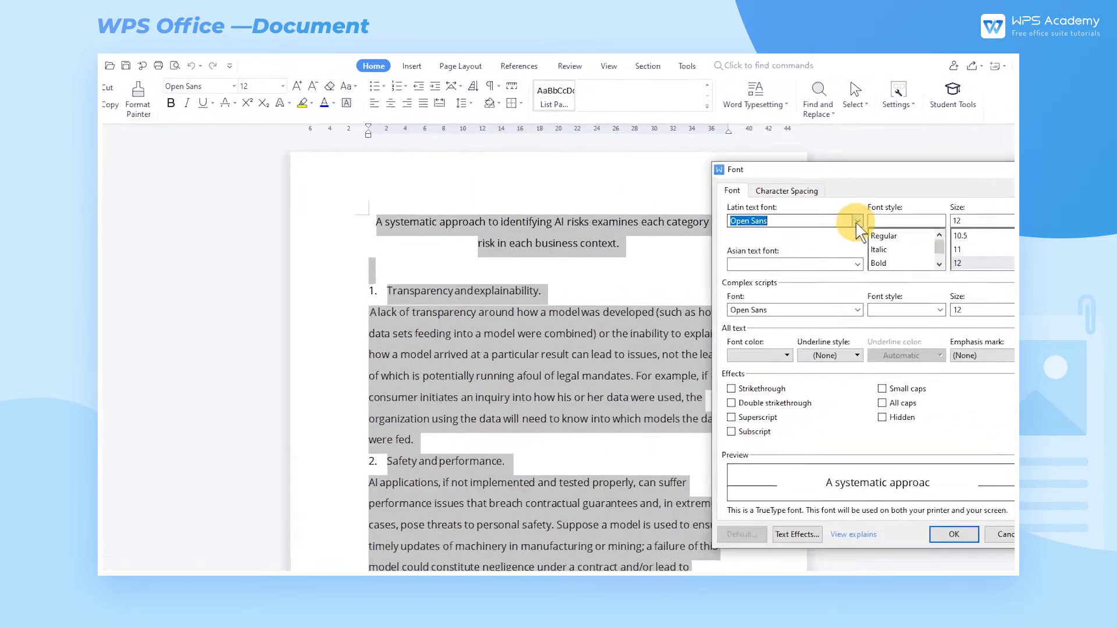
{"action": "left_click", "coordinate": [858, 222]}
{"action": "left_click", "coordinate": [857, 345]}
{"action": "left_click", "coordinate": [857, 344]}
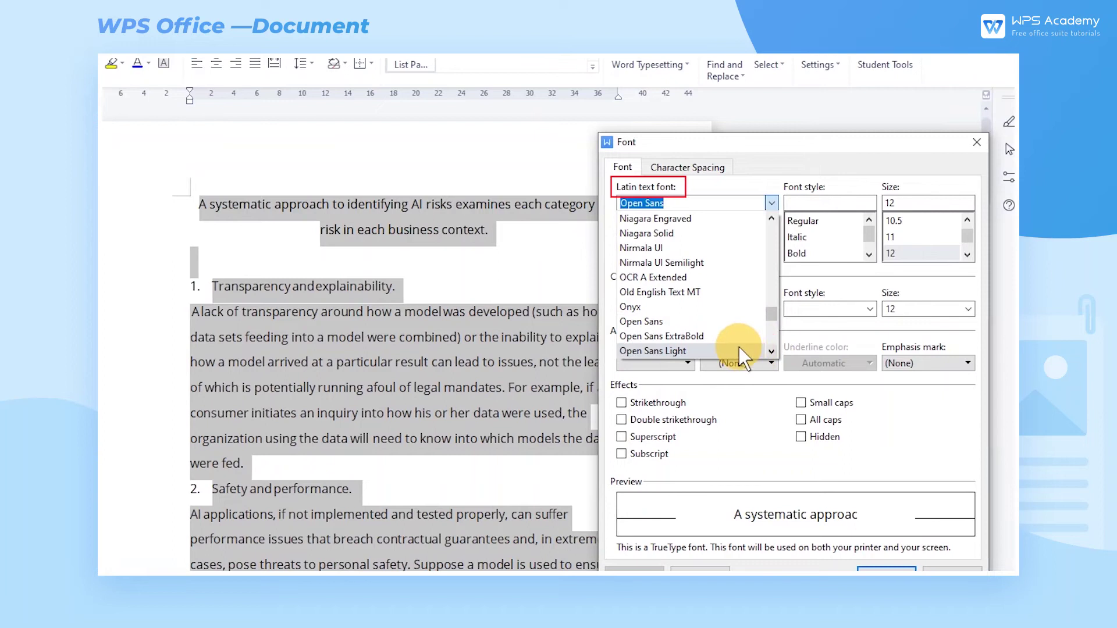
{"action": "left_click", "coordinate": [739, 351]}
- Make the text italic, size 14, dark navy with strikethrough, leaving all caps off
{"action": "left_click", "coordinate": [833, 237]}
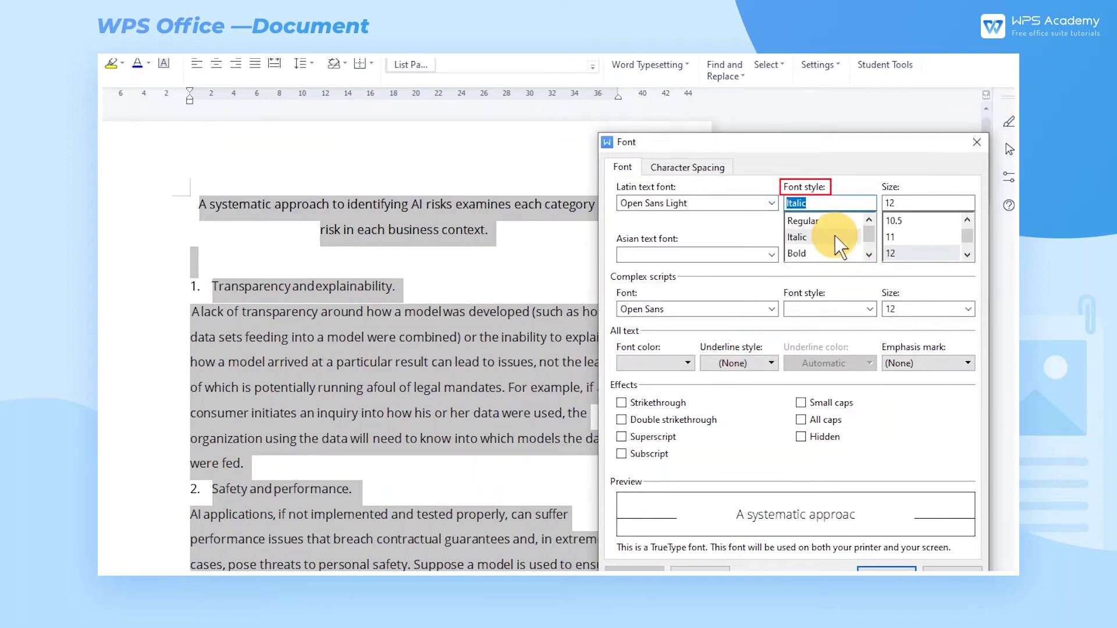
{"action": "left_click", "coordinate": [967, 254]}
{"action": "left_click", "coordinate": [902, 253]}
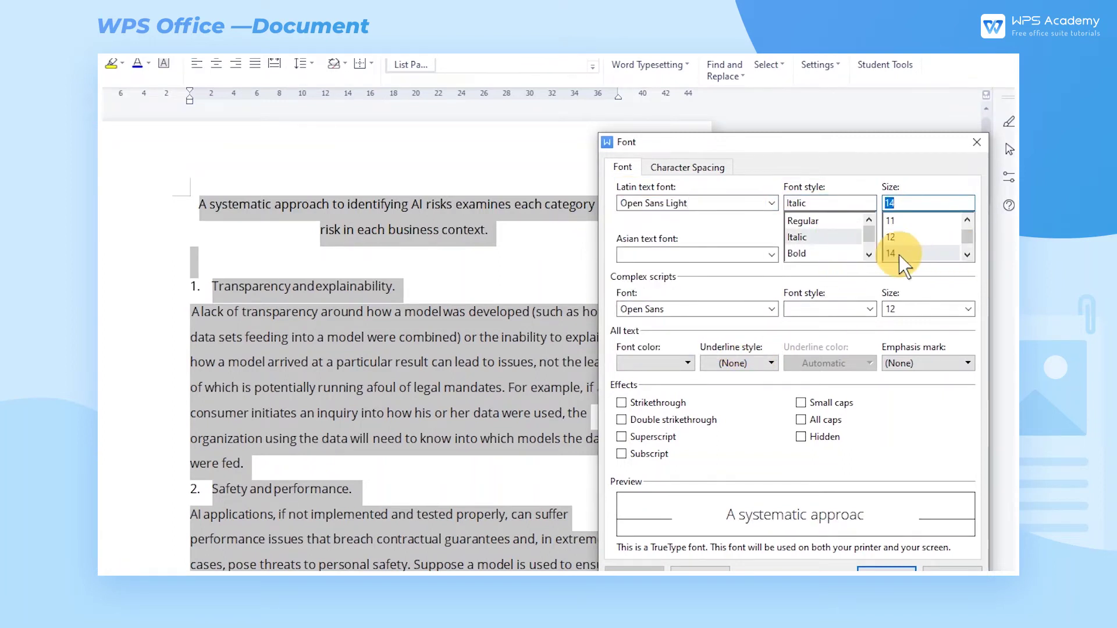
{"action": "left_click", "coordinate": [688, 363]}
{"action": "left_click", "coordinate": [720, 455]}
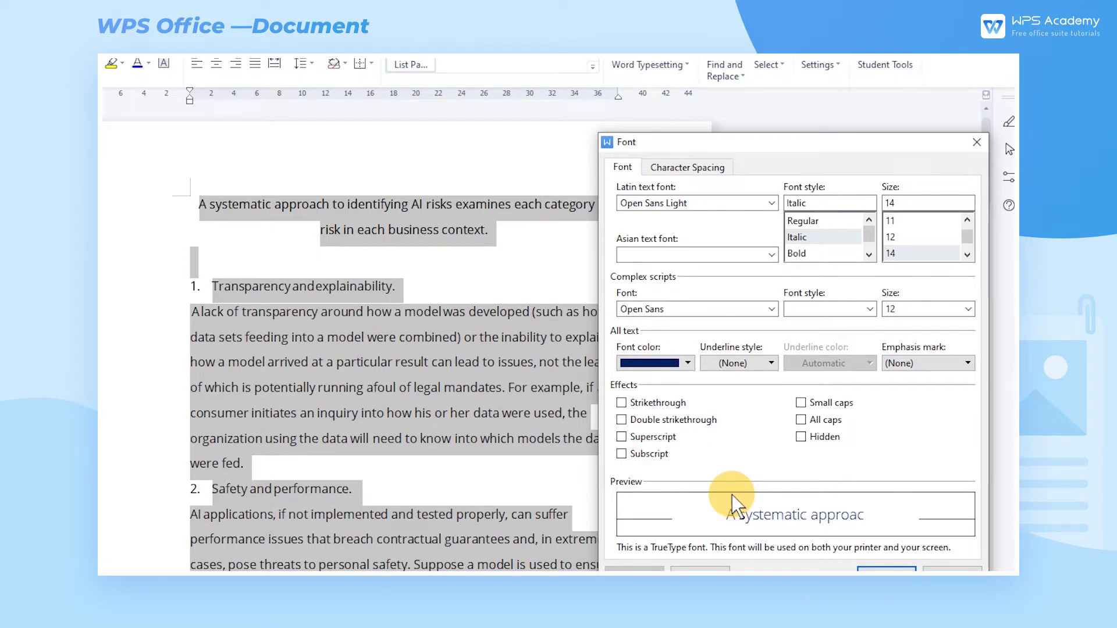
{"action": "left_click", "coordinate": [663, 403]}
{"action": "left_click", "coordinate": [801, 420]}
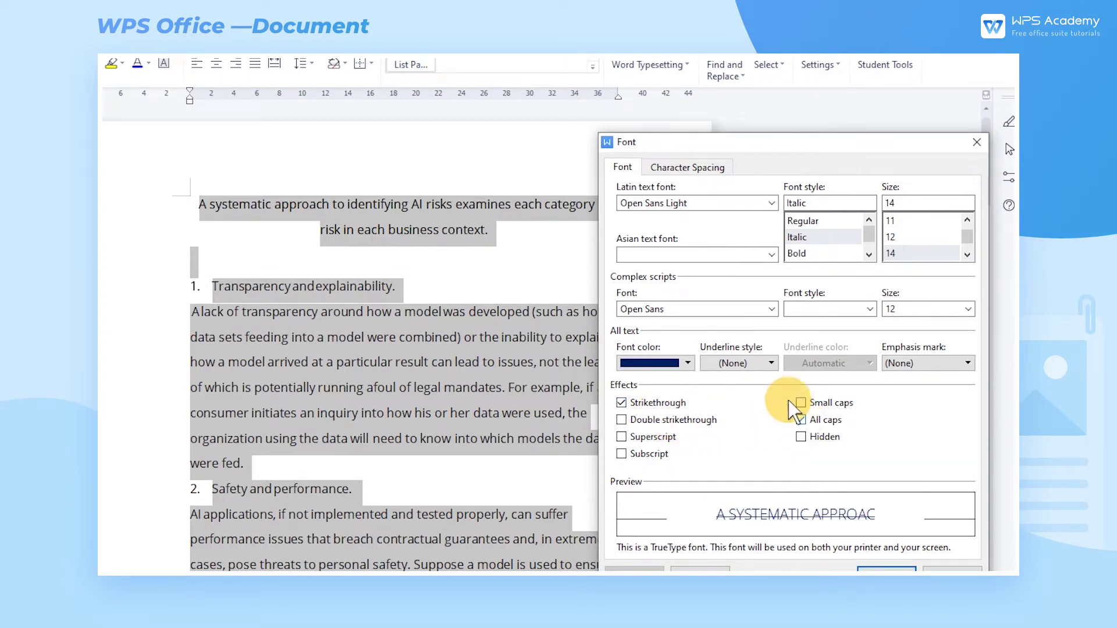
{"action": "left_click", "coordinate": [798, 418]}
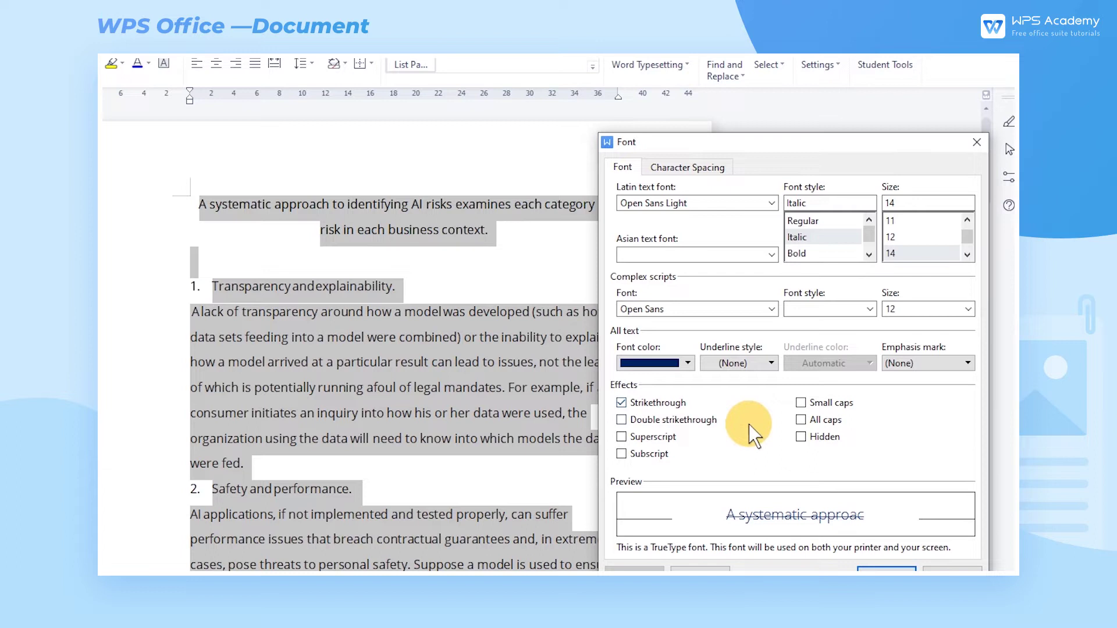
- Turn on all caps, set 90% scale, expanded spacing and raised position, then apply the font settings
{"action": "left_click", "coordinate": [800, 419]}
{"action": "left_click", "coordinate": [682, 169]}
{"action": "left_click", "coordinate": [721, 189]}
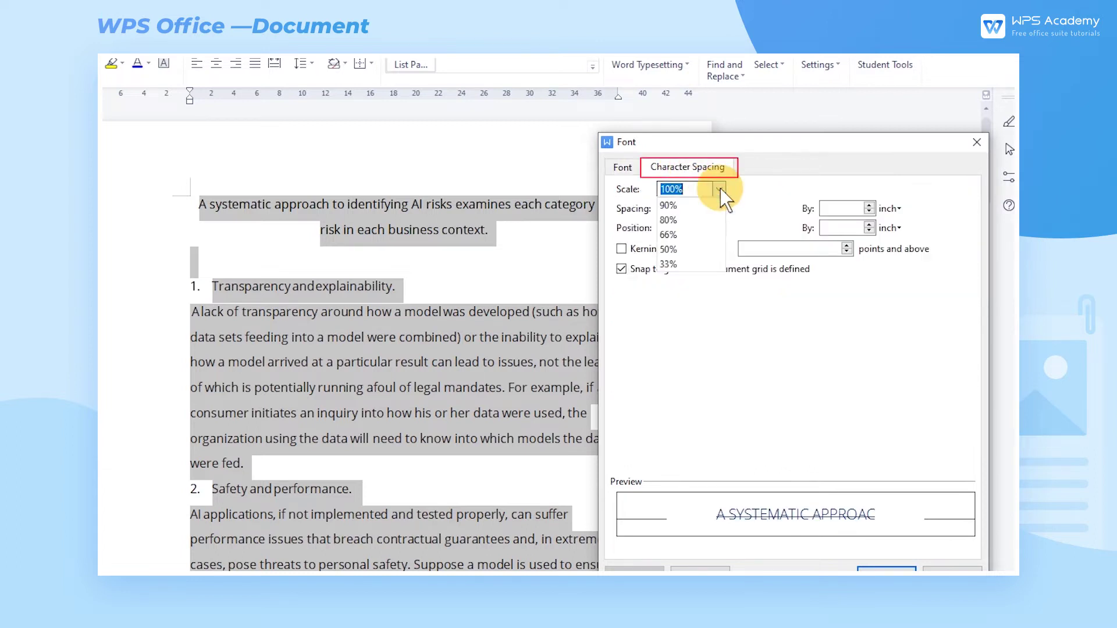
{"action": "left_click", "coordinate": [697, 247]}
{"action": "left_click", "coordinate": [719, 208]}
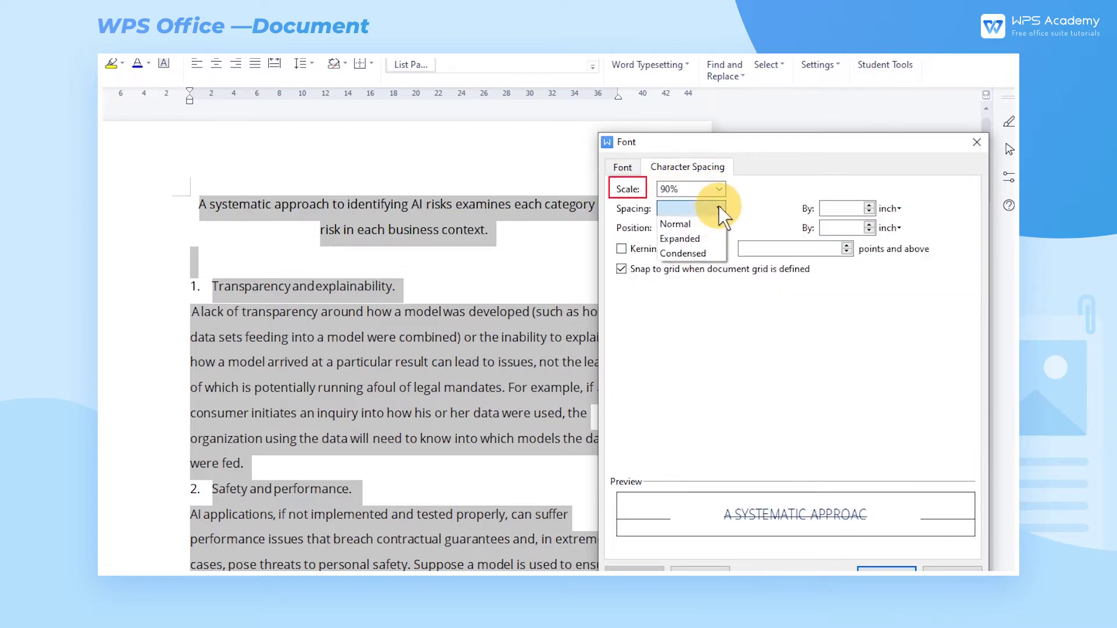
{"action": "left_click", "coordinate": [703, 239]}
{"action": "left_click", "coordinate": [721, 228]}
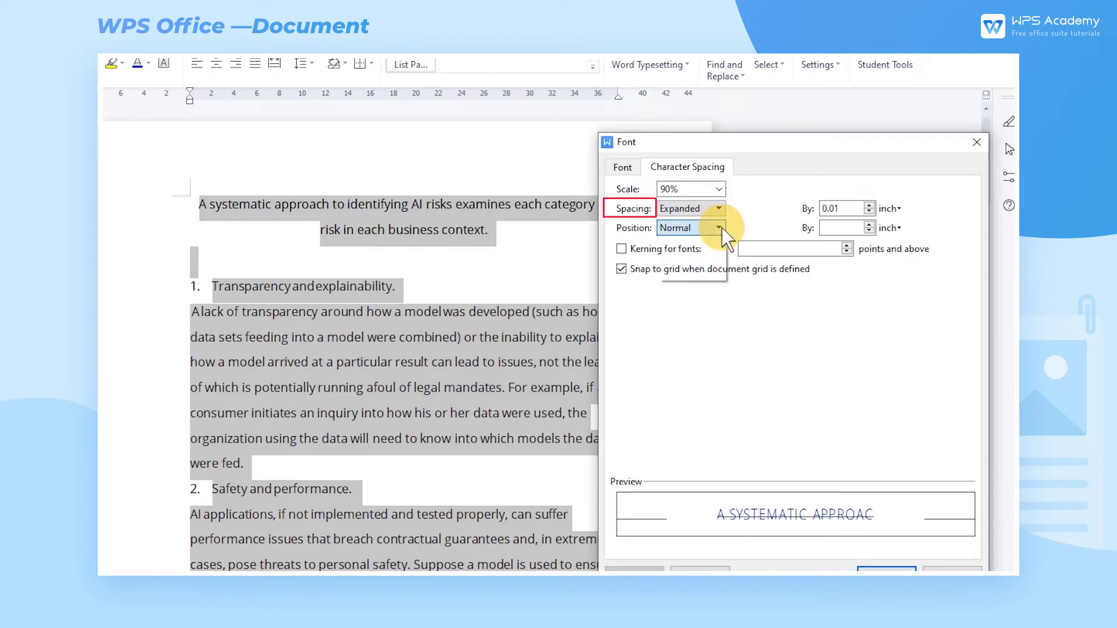
{"action": "left_click", "coordinate": [696, 254]}
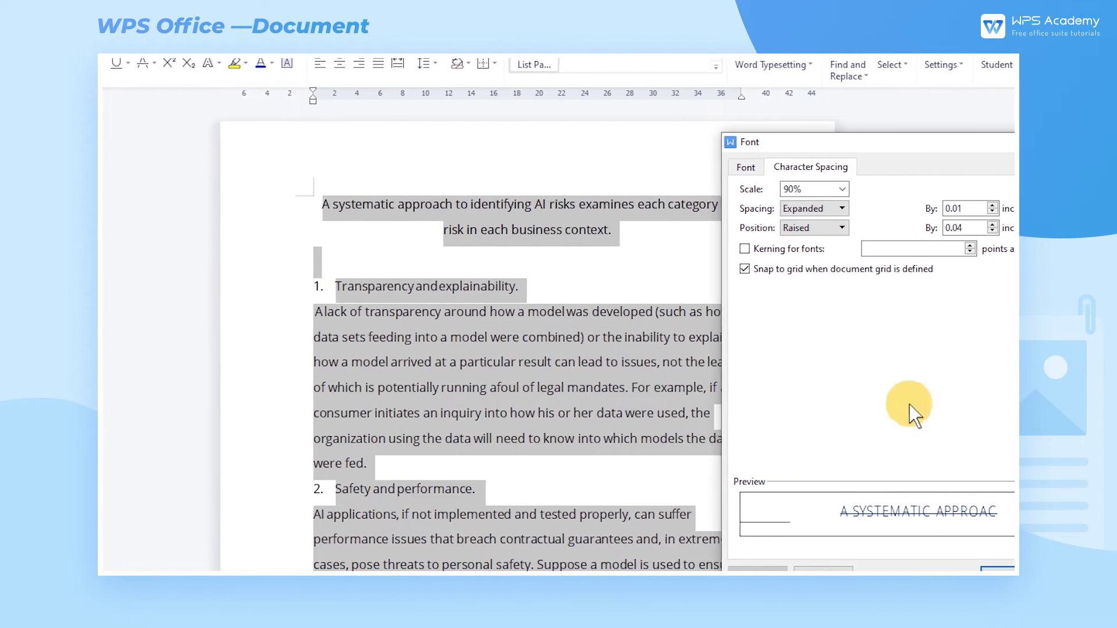
{"action": "left_click", "coordinate": [996, 570]}
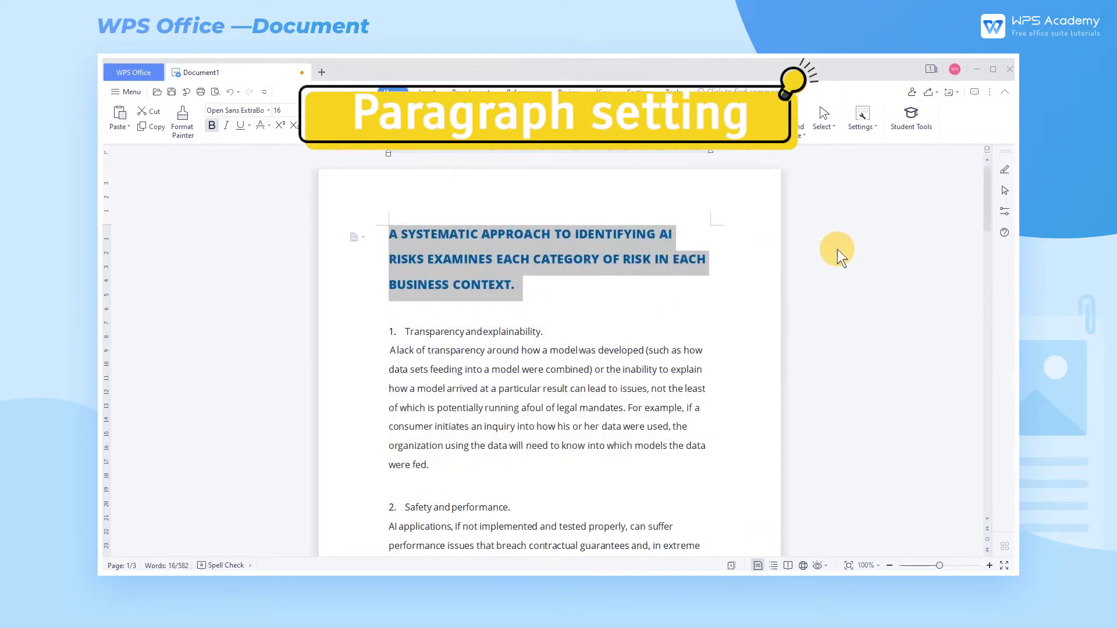
- Set paragraph alignment to Centered and center the selected title with the toolbar
{"action": "left_click", "coordinate": [861, 119]}
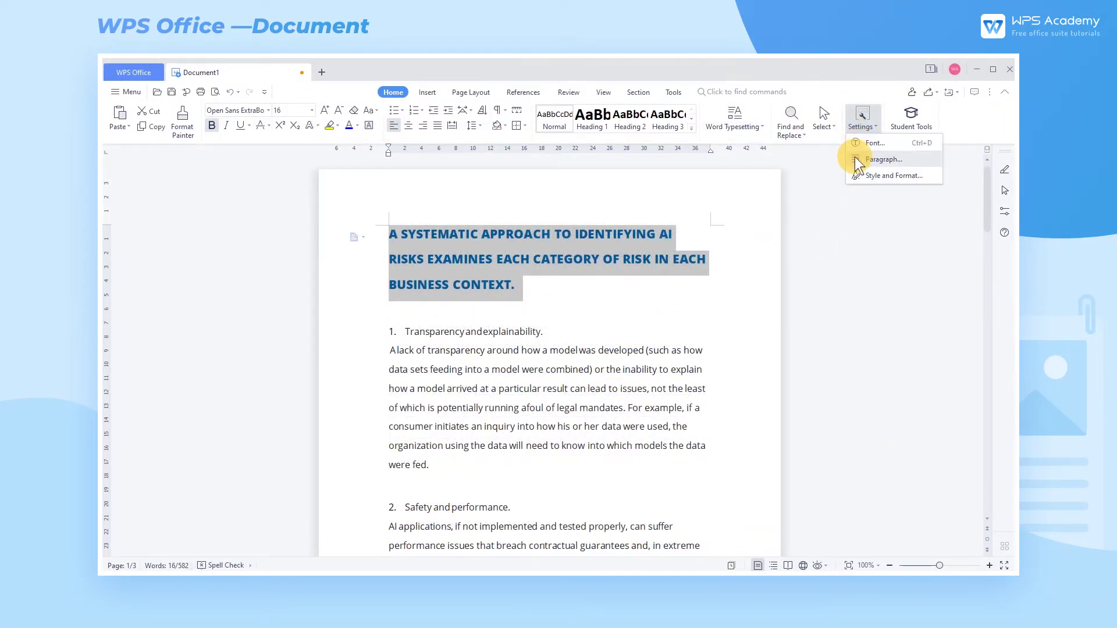
{"action": "left_click", "coordinate": [882, 159]}
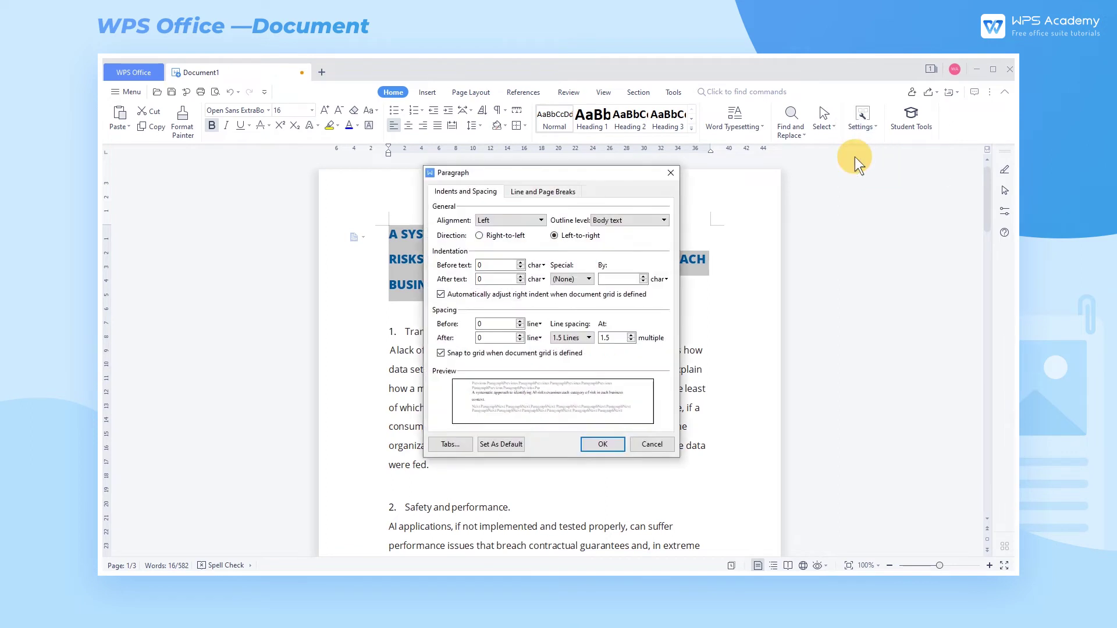
{"action": "left_click_drag", "start_coordinate": [655, 178], "coordinate": [912, 187]}
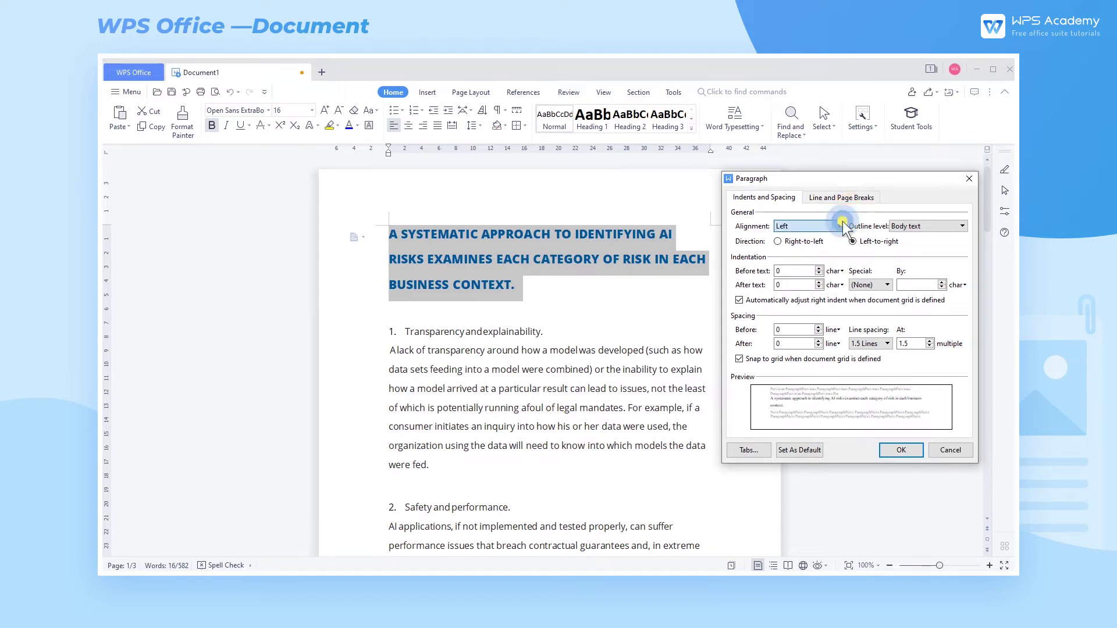
{"action": "left_click", "coordinate": [839, 225]}
{"action": "left_click", "coordinate": [816, 250]}
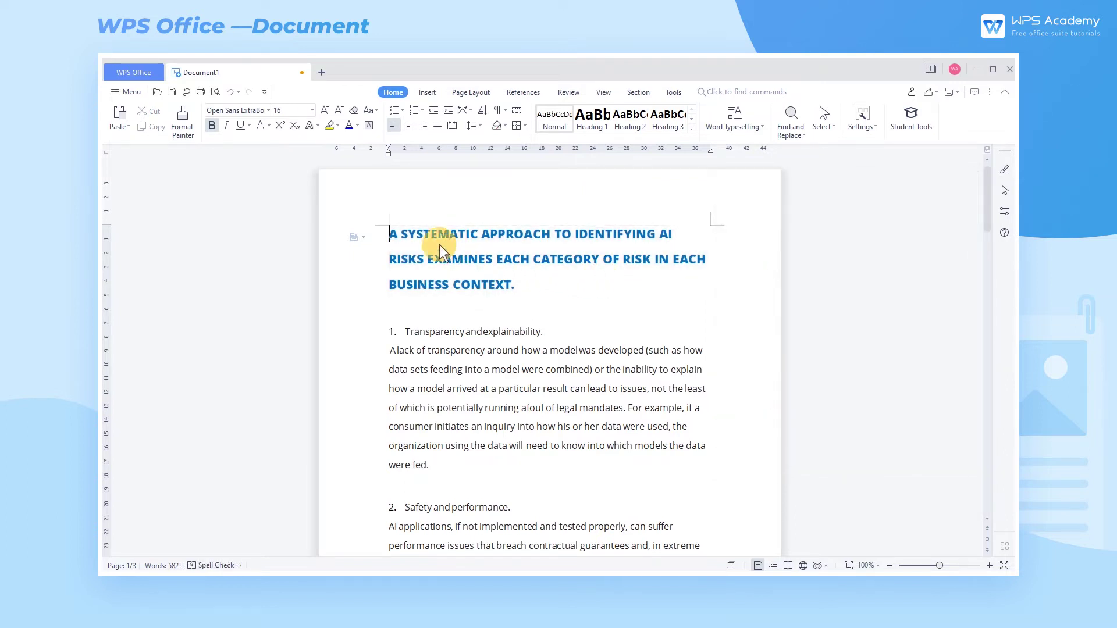
{"action": "left_click_drag", "start_coordinate": [387, 236], "coordinate": [518, 284]}
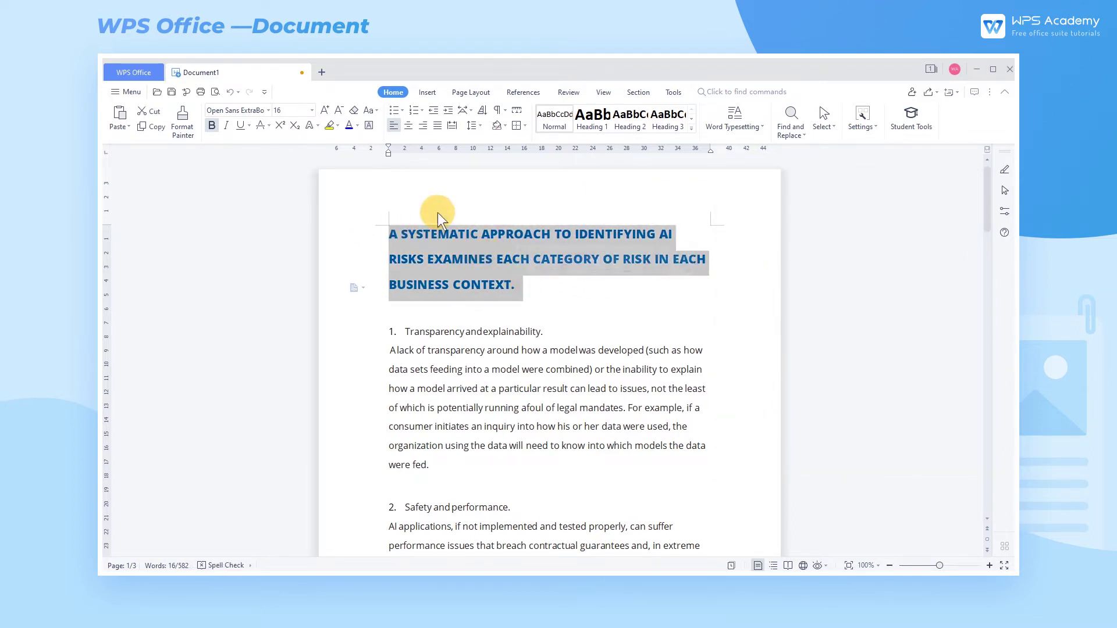
{"action": "left_click", "coordinate": [409, 126]}
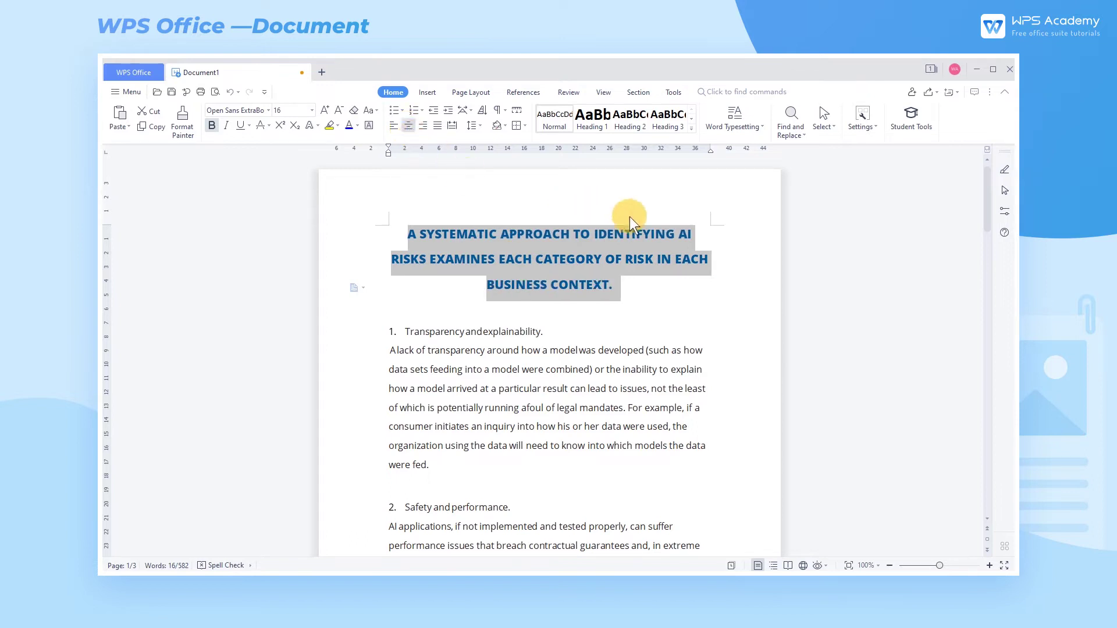
{"action": "left_click", "coordinate": [775, 274]}
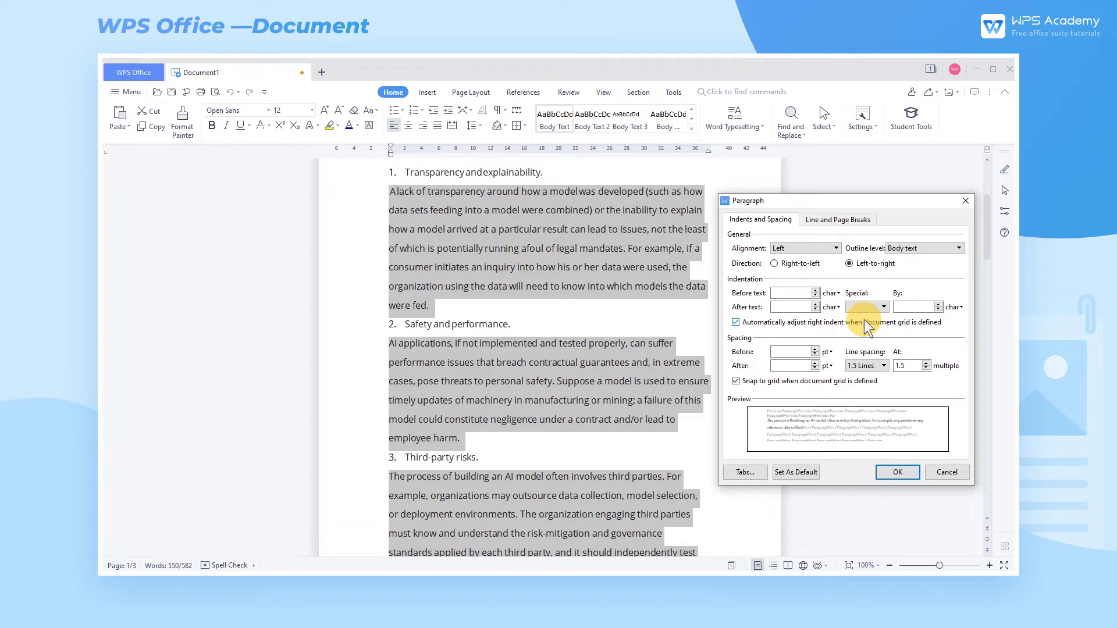
- Give the body paragraphs a first-line indent of 4 characters and 1.2 multiple line spacing
{"action": "left_click", "coordinate": [865, 306]}
{"action": "left_click", "coordinate": [862, 325]}
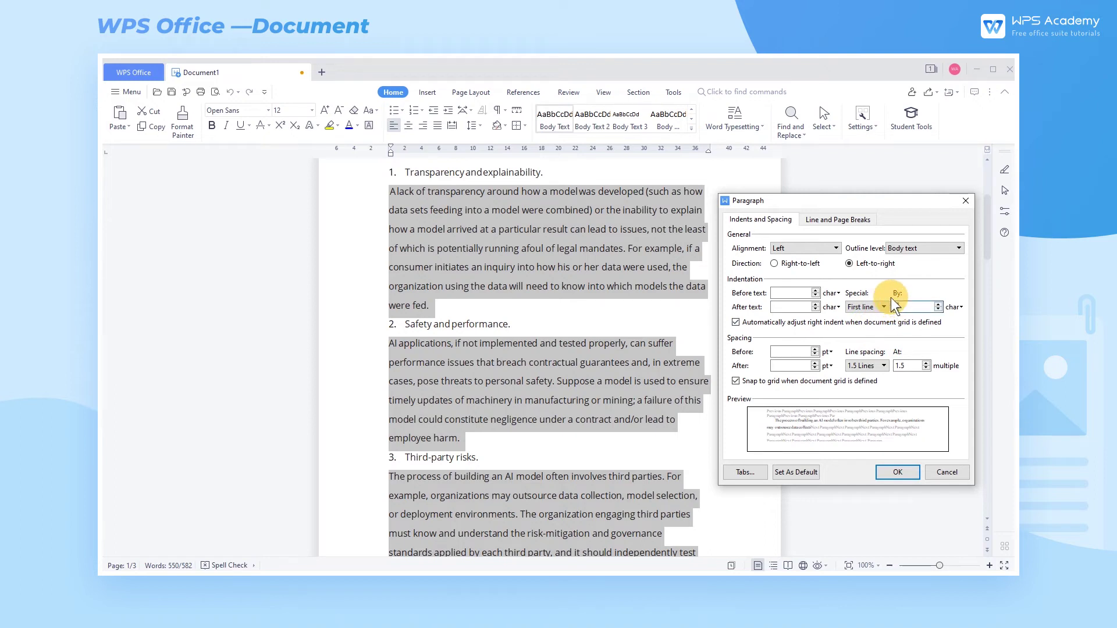
{"action": "left_click", "coordinate": [894, 305]}
{"action": "type", "text": "4"}
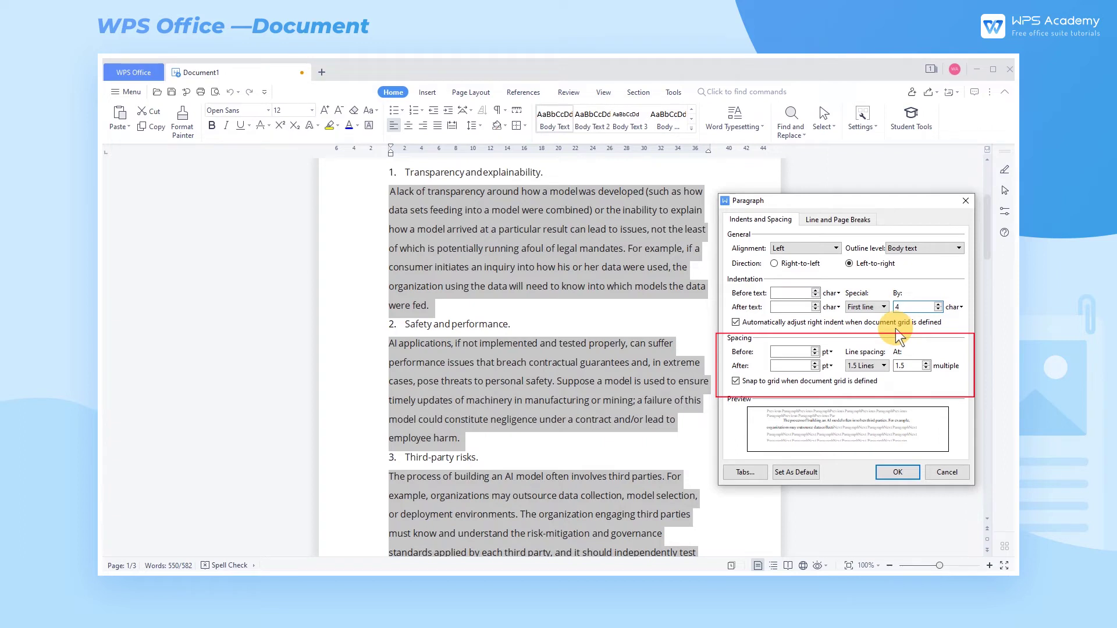
{"action": "left_click", "coordinate": [861, 366]}
{"action": "left_click", "coordinate": [860, 433]}
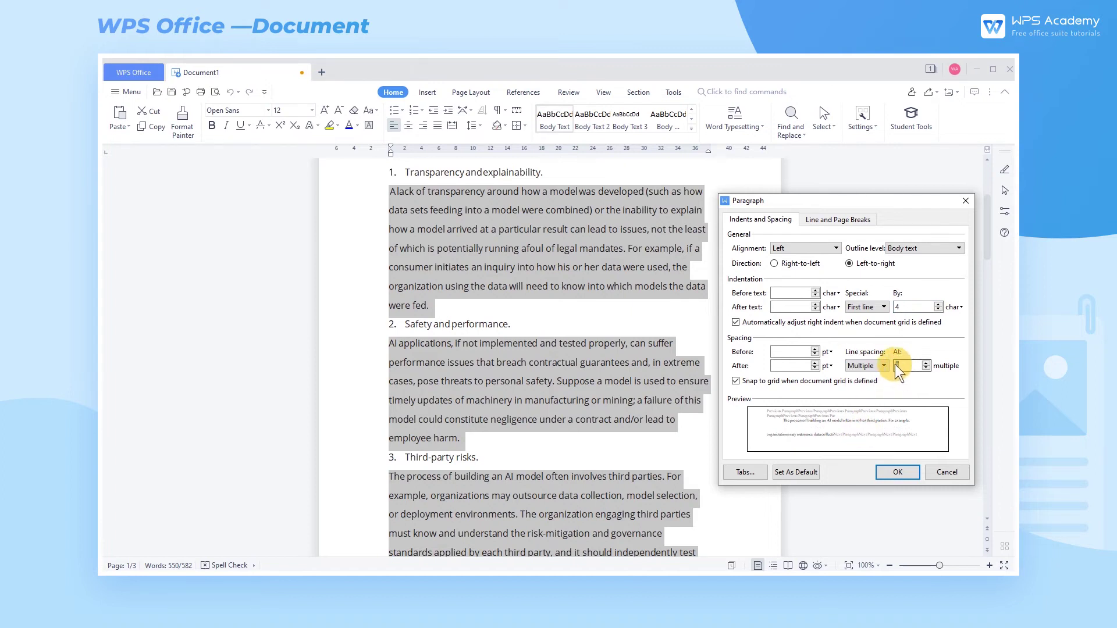
{"action": "type", "text": "1.2"}
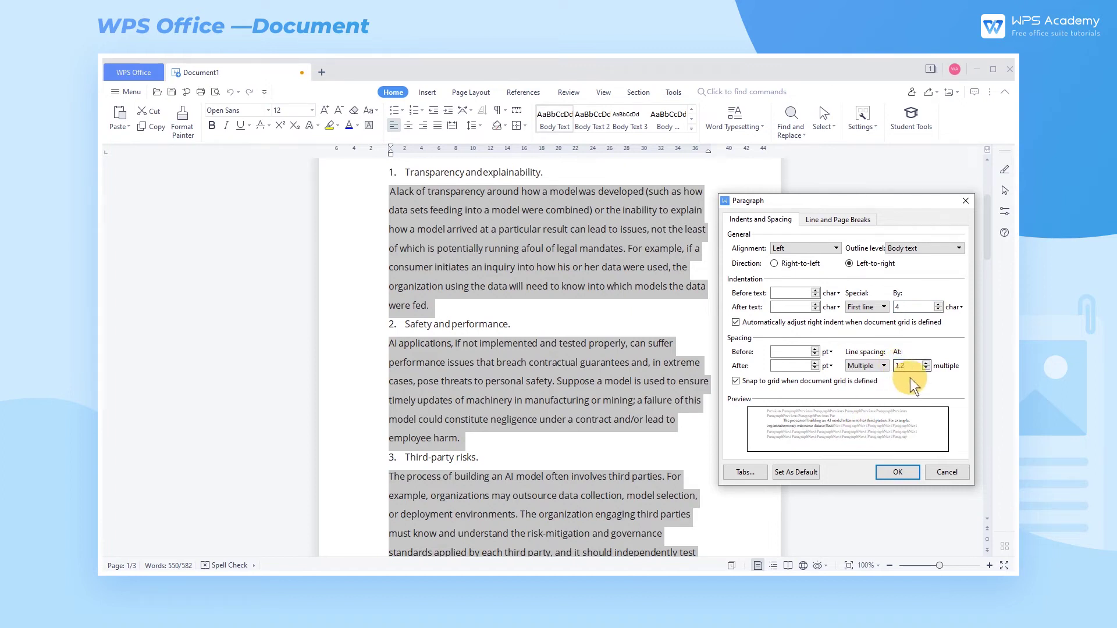
{"action": "left_click", "coordinate": [893, 470]}
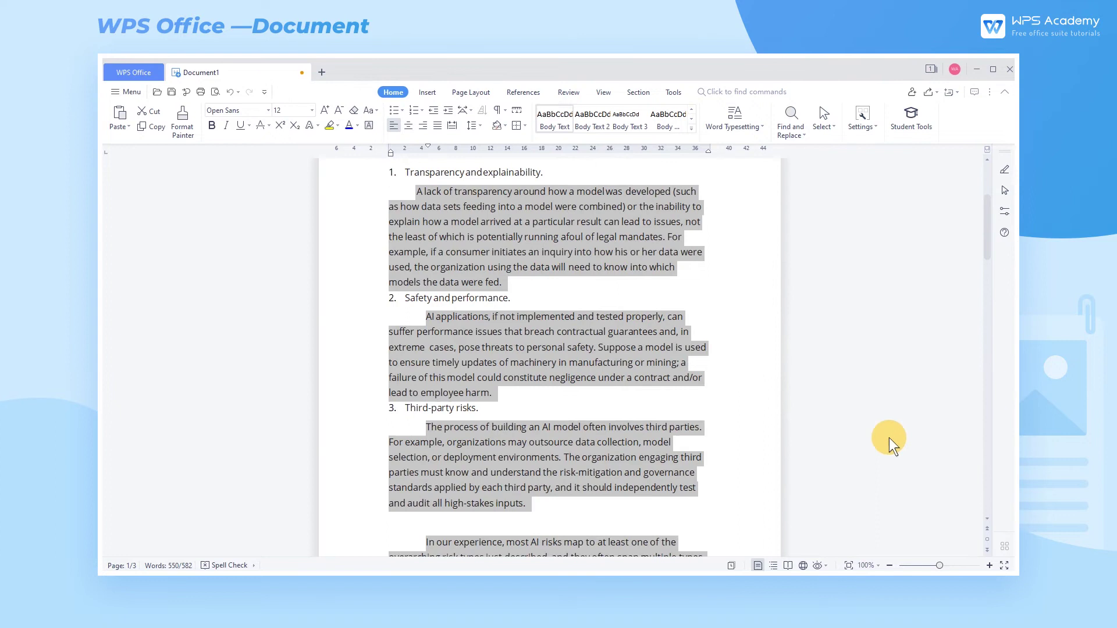
{"action": "left_click", "coordinate": [884, 403]}
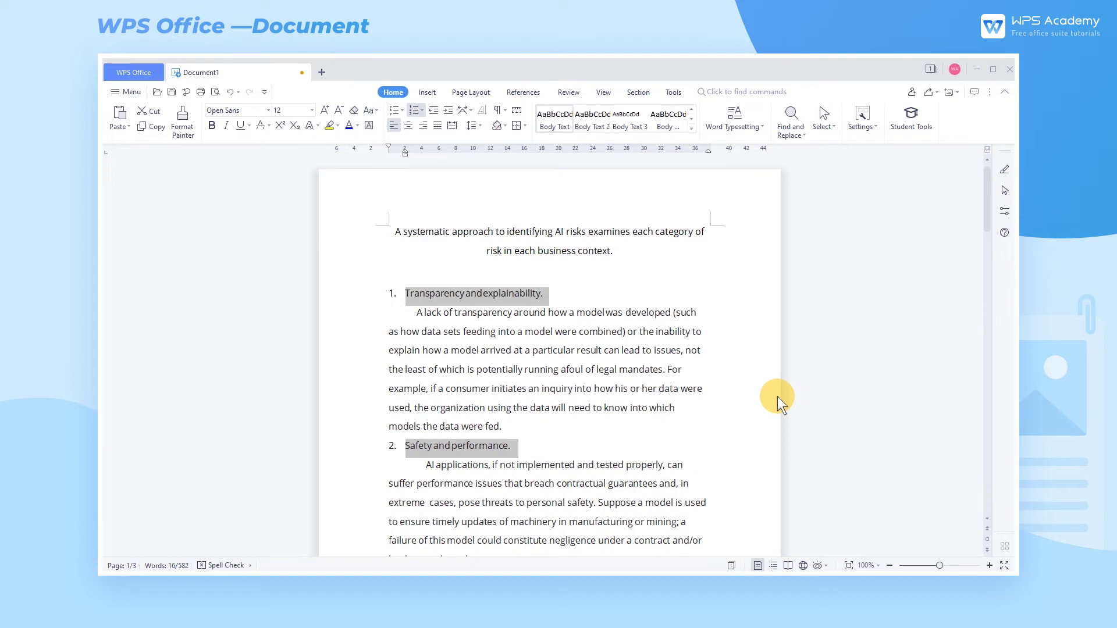
- Apply Heading 3 from the Styles and Formatting list to the two selected numbered headings
{"action": "left_click", "coordinate": [849, 125]}
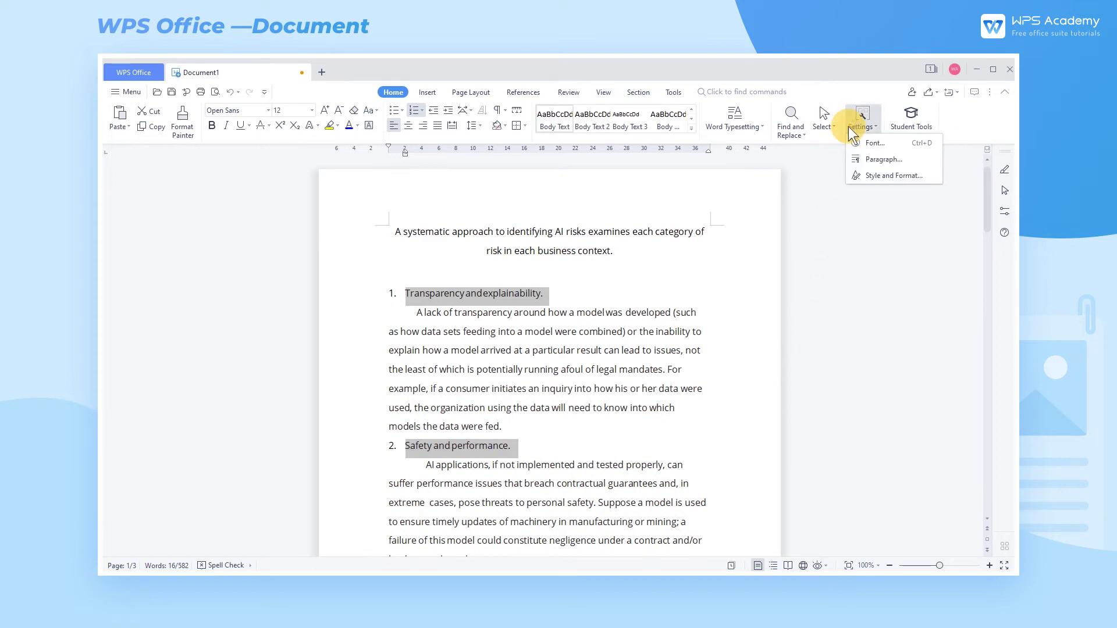
{"action": "left_click", "coordinate": [854, 176]}
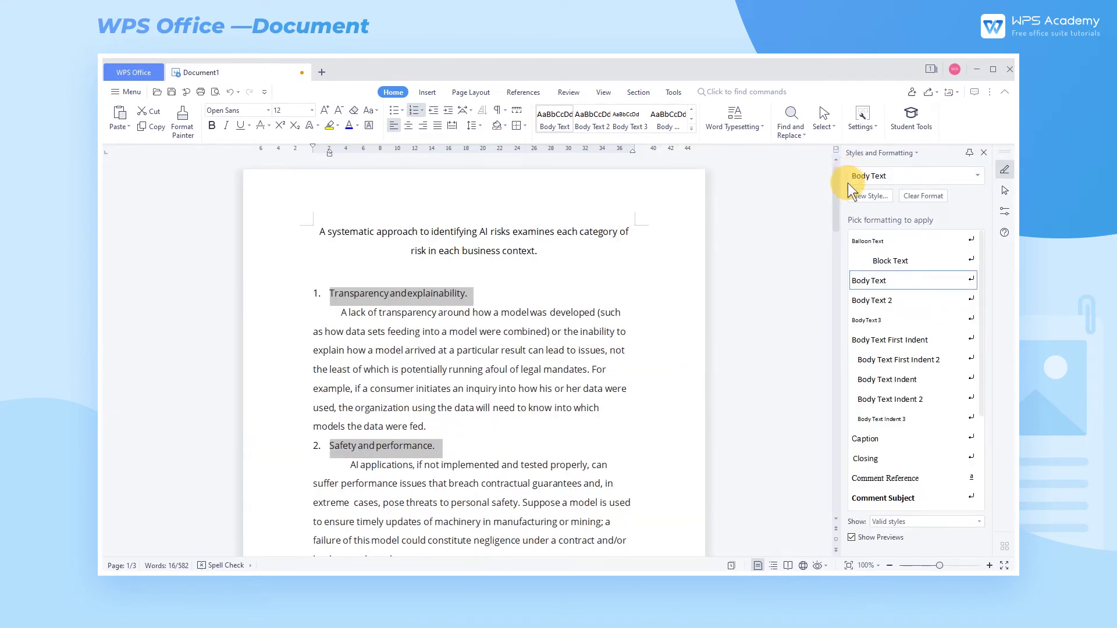
{"action": "left_click_drag", "start_coordinate": [980, 274], "coordinate": [984, 308]}
{"action": "left_click", "coordinate": [917, 327]}
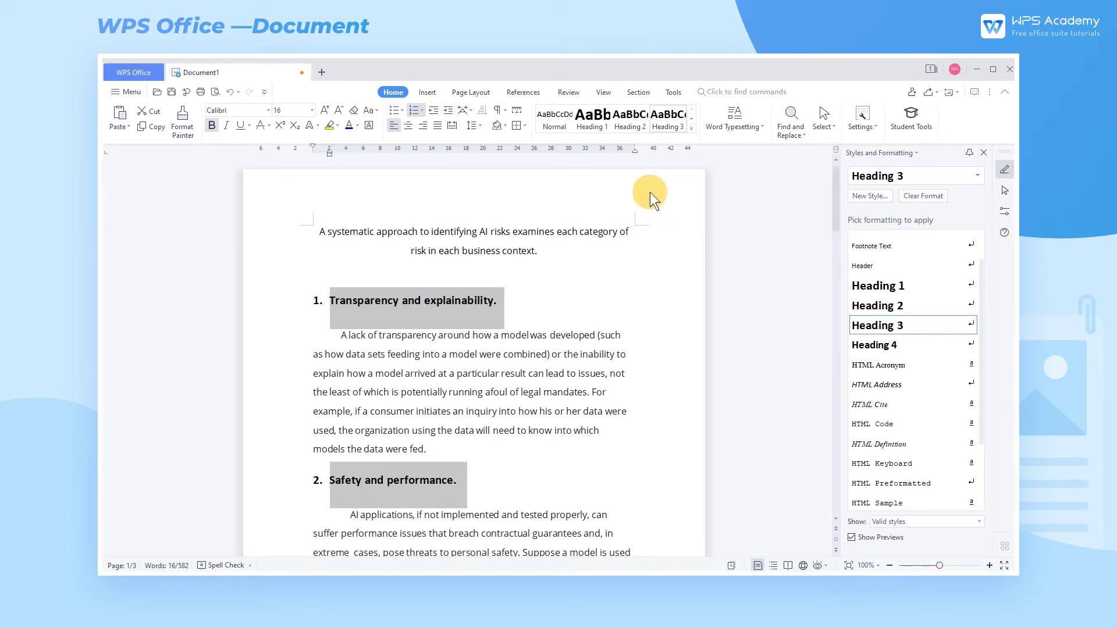
- Browse the headings outline in the navigation pane, visiting headings 1, 4 and 6 (Third-party risks), then close it
{"action": "left_click", "coordinate": [634, 94]}
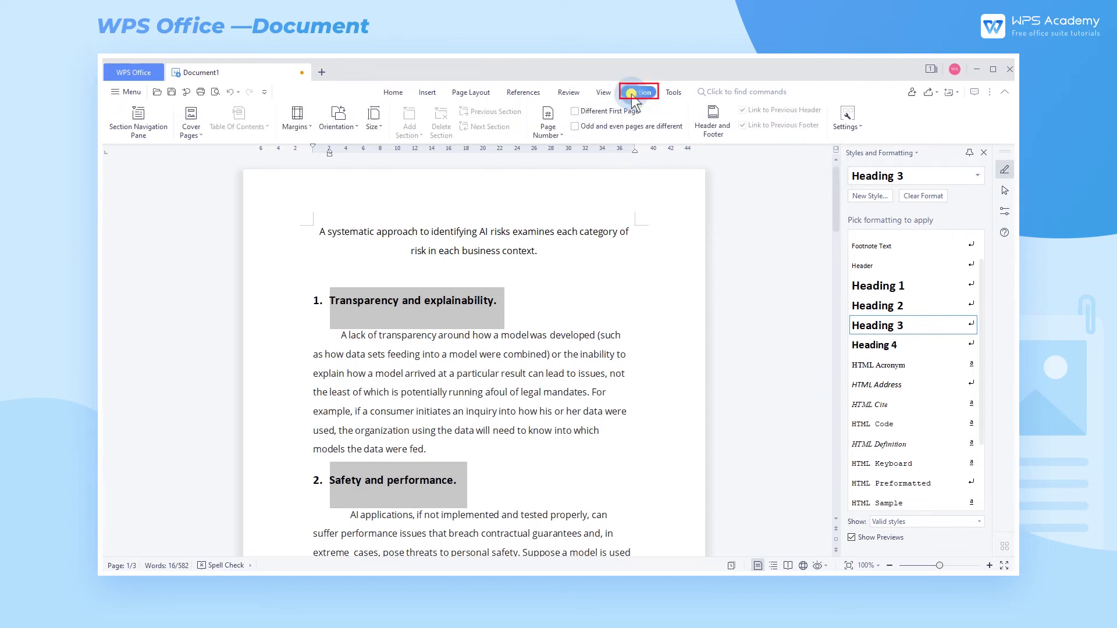
{"action": "left_click", "coordinate": [152, 133]}
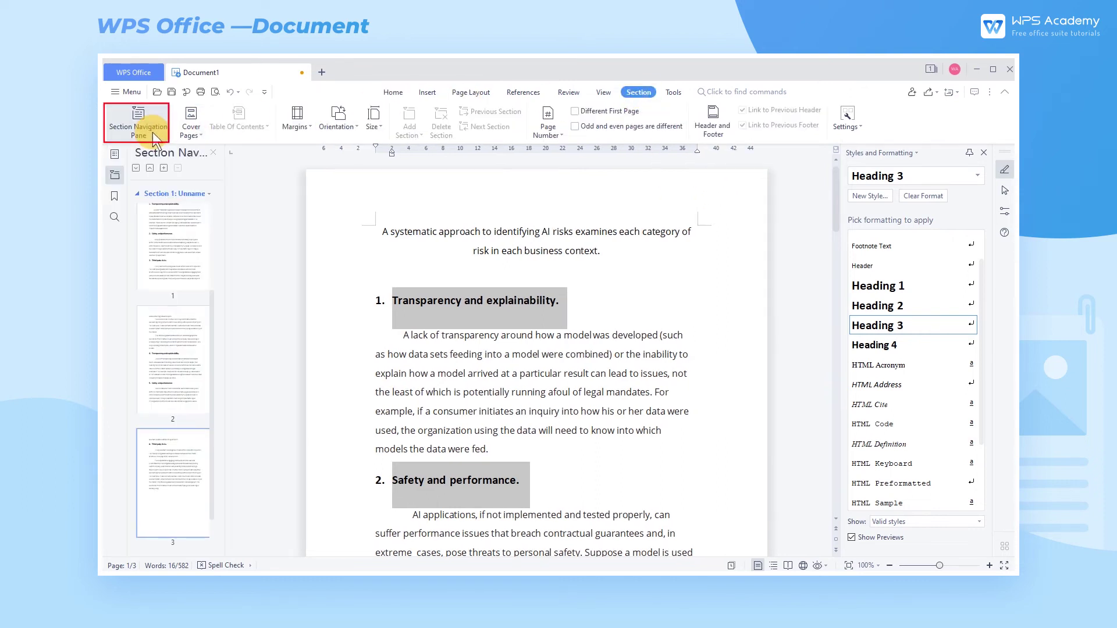
{"action": "left_click", "coordinate": [114, 155]}
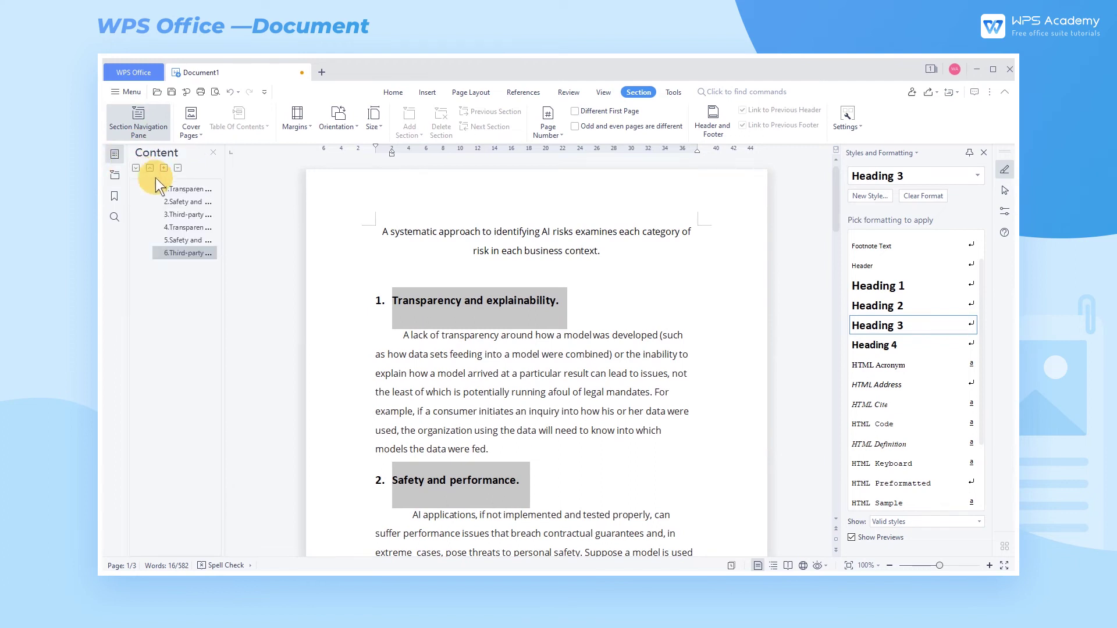
{"action": "left_click", "coordinate": [170, 185]}
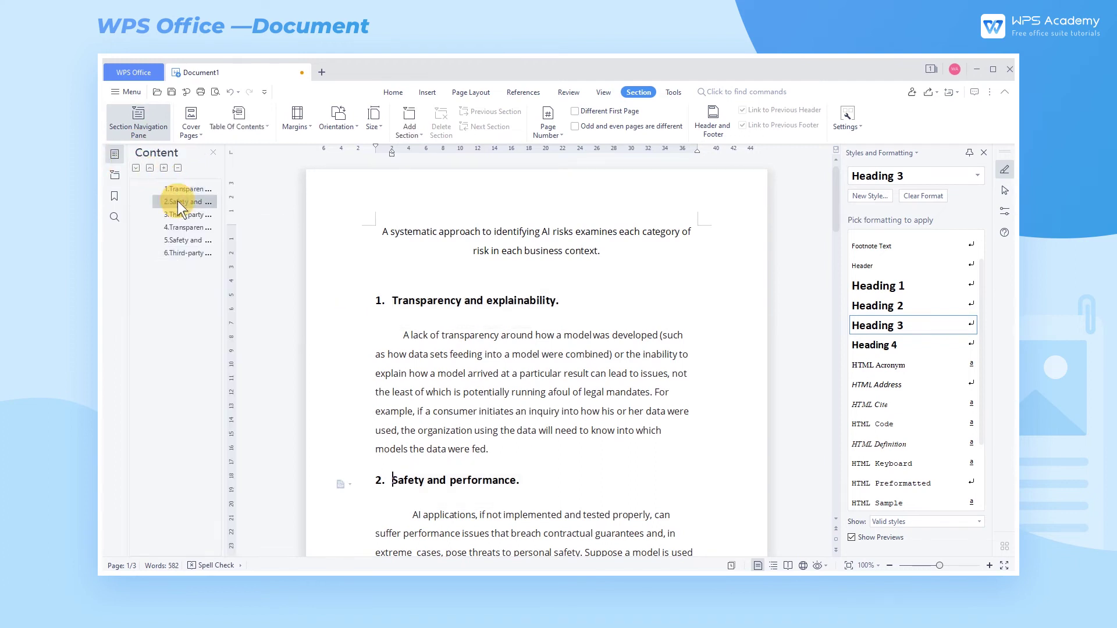
{"action": "left_click", "coordinate": [176, 228]}
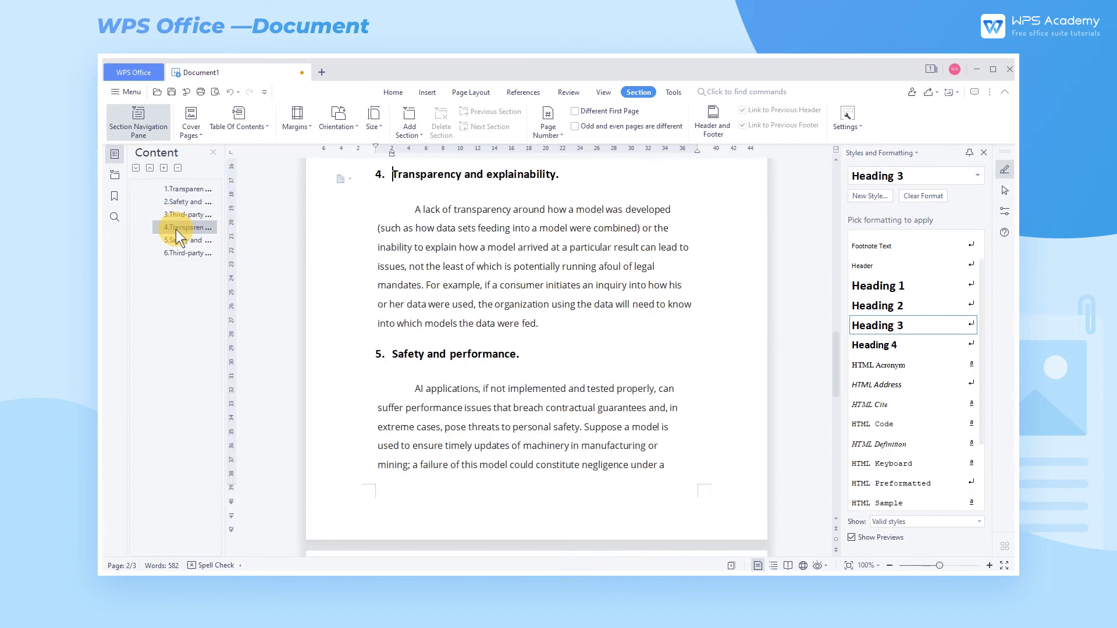
{"action": "left_click", "coordinate": [175, 252]}
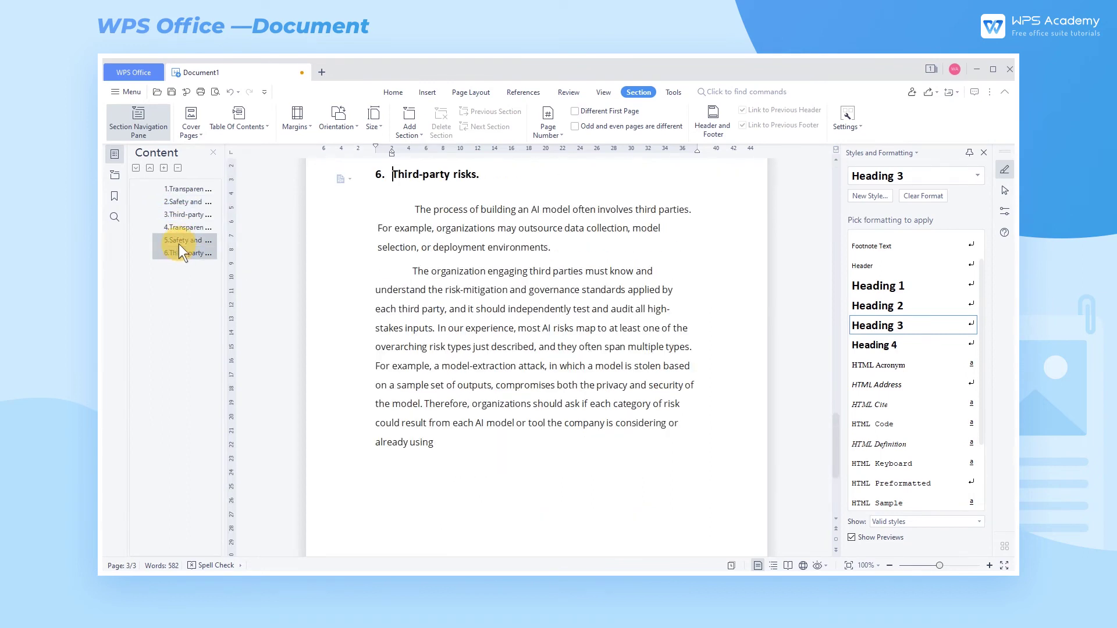
{"action": "left_click", "coordinate": [213, 153]}
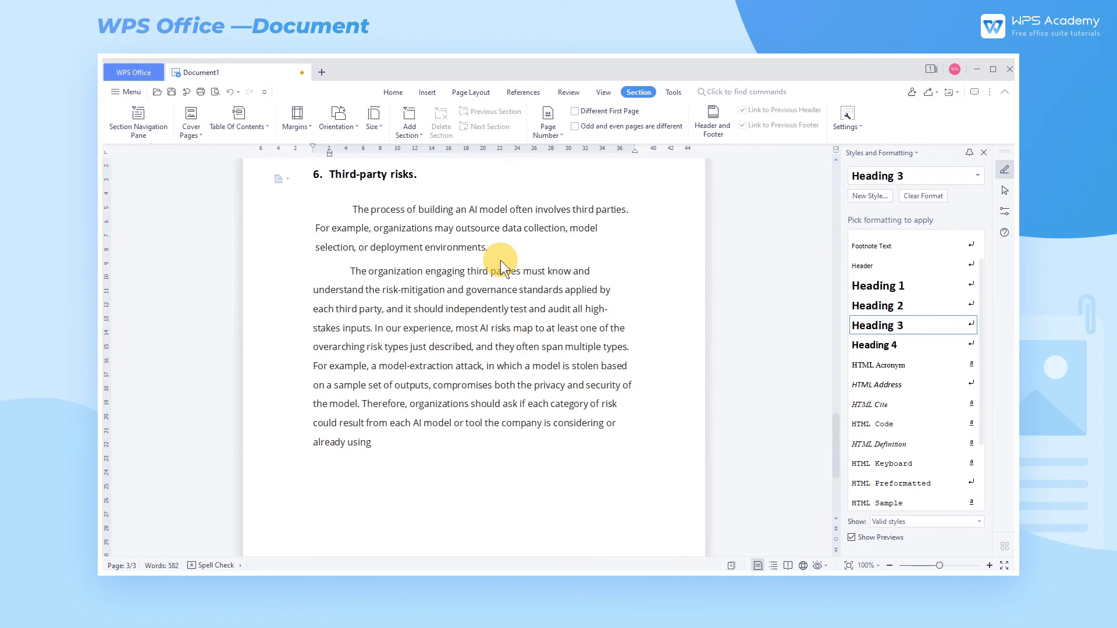
- Create a new style from the heading formatting and right-click it in the styles list for its options
{"action": "left_click", "coordinate": [866, 199]}
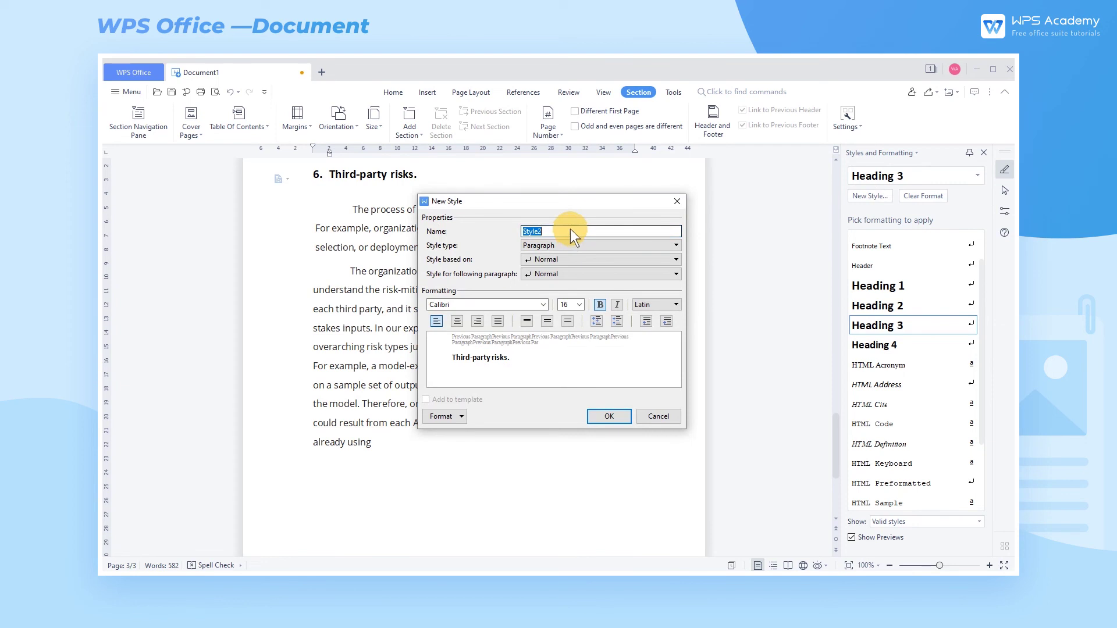
{"action": "type", "text": "3"}
{"action": "left_click", "coordinate": [597, 418]}
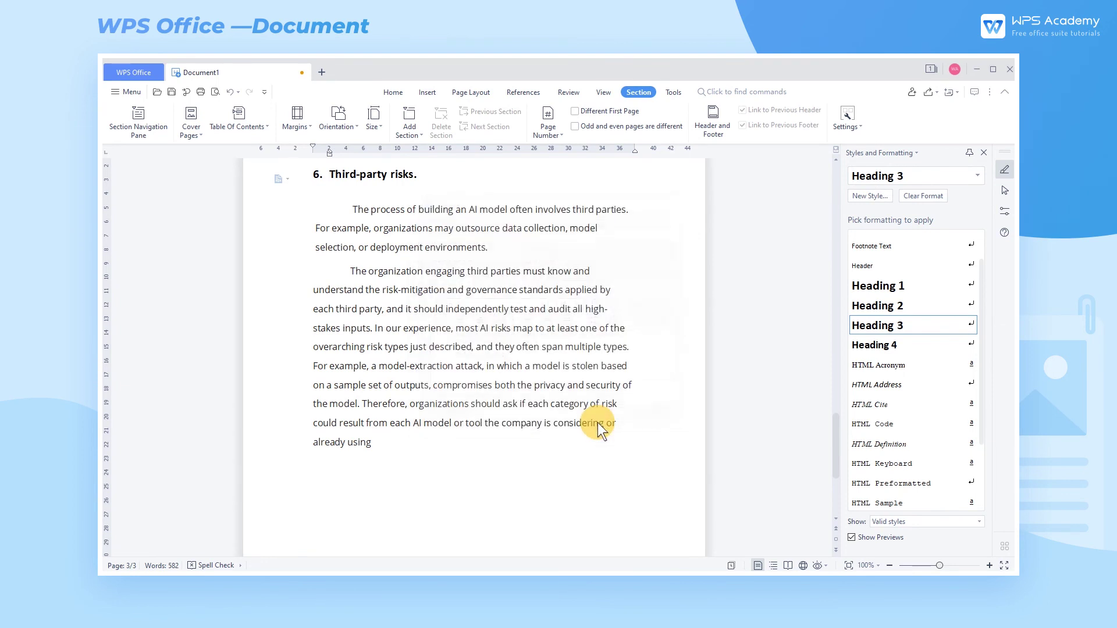
{"action": "left_click_drag", "start_coordinate": [984, 326], "coordinate": [985, 257]}
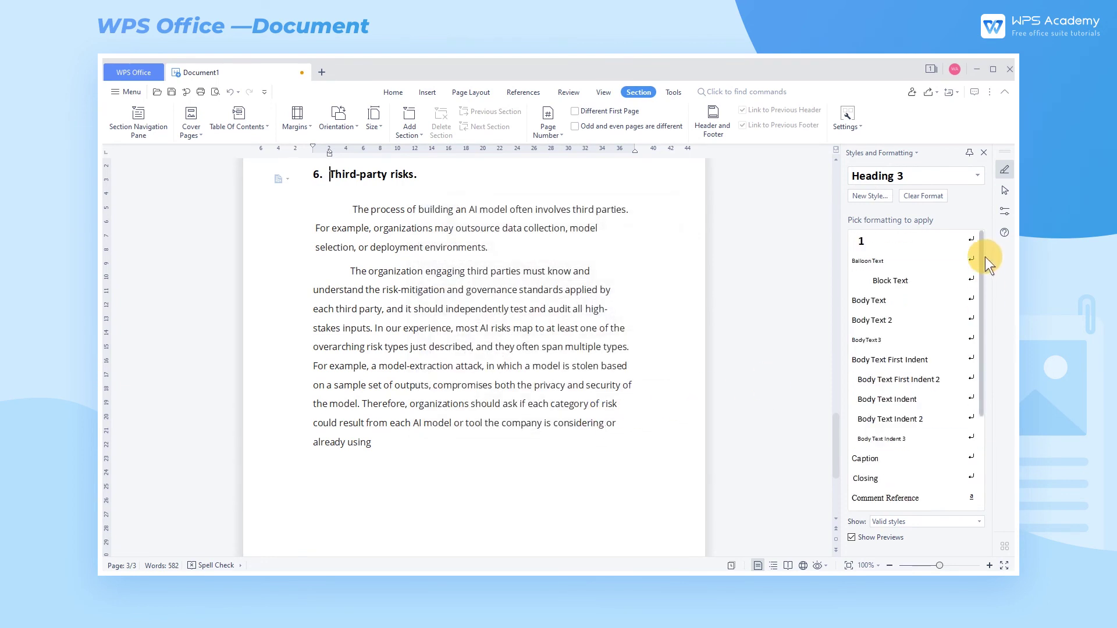
{"action": "right_click", "coordinate": [906, 239]}
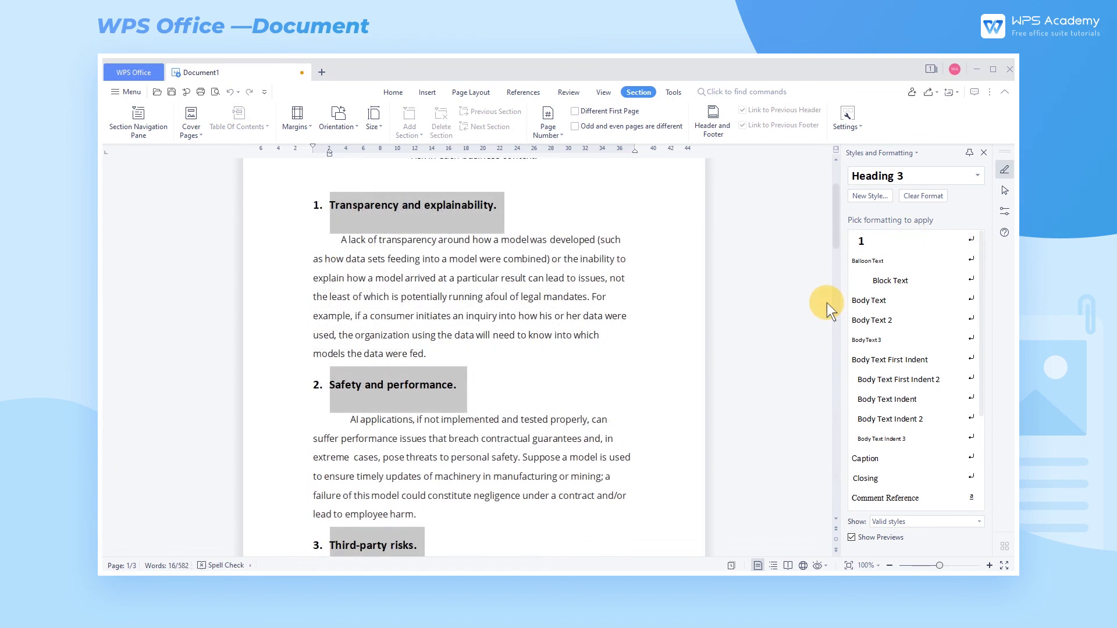
- Clear the formatting from the selected headings, removing numbering and Heading 3 styling
{"action": "left_click", "coordinate": [922, 199]}
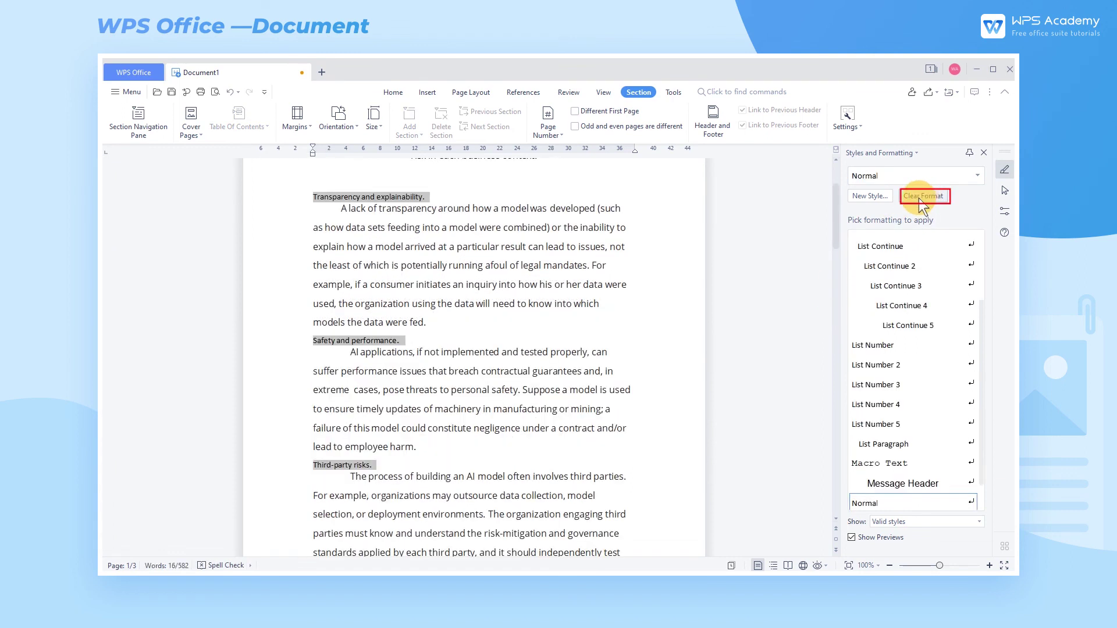
{"action": "left_click", "coordinate": [812, 215]}
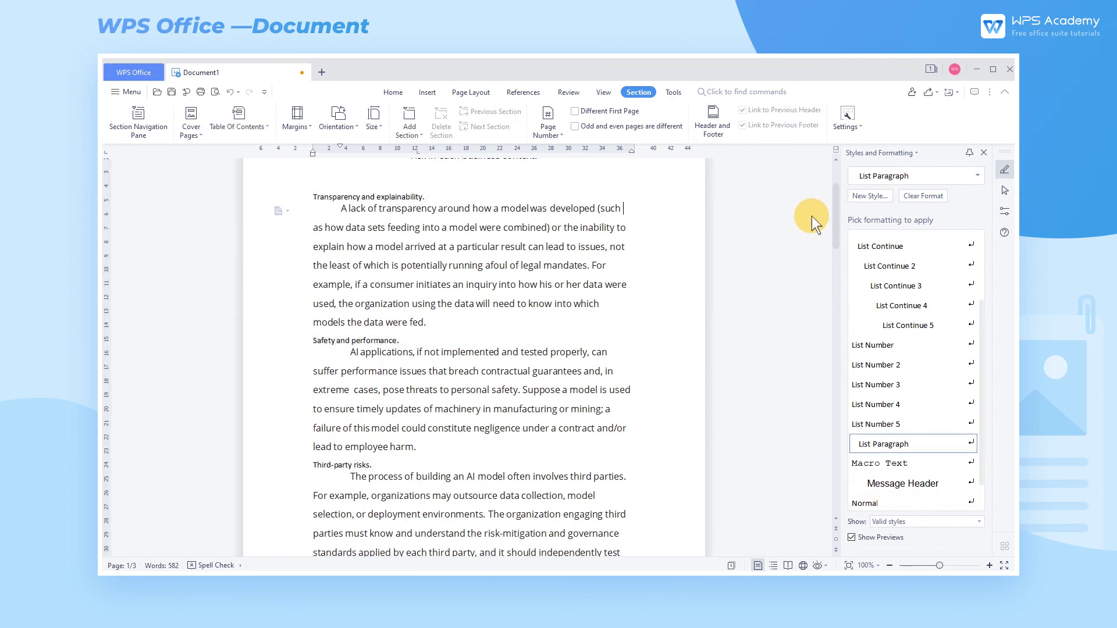